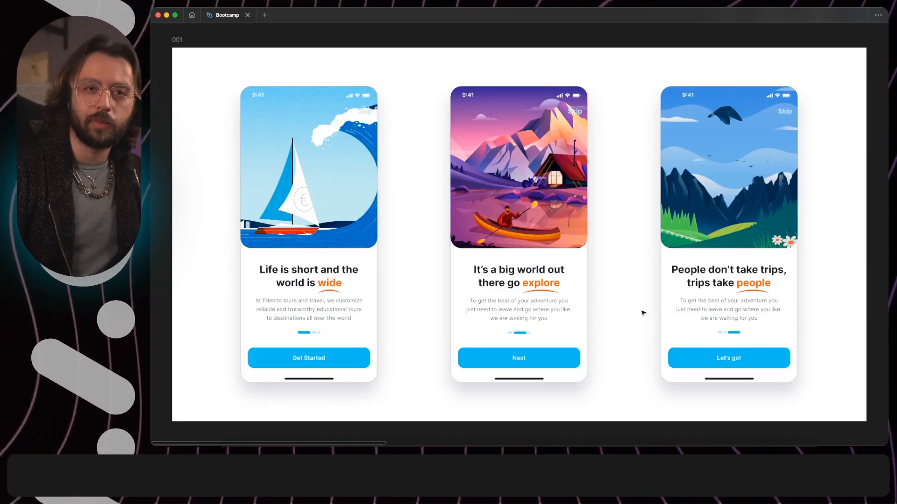
Step: Preview Flow 1 from the Onboard-1 frame and step through the three onboarding screens, looping round to the first one again
scroll(642, 313, right, 14)
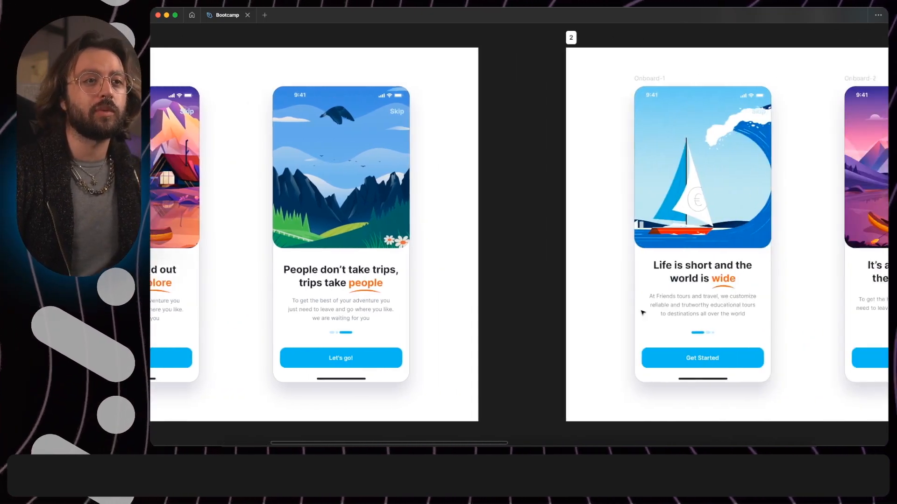
scroll(643, 313, right, 4)
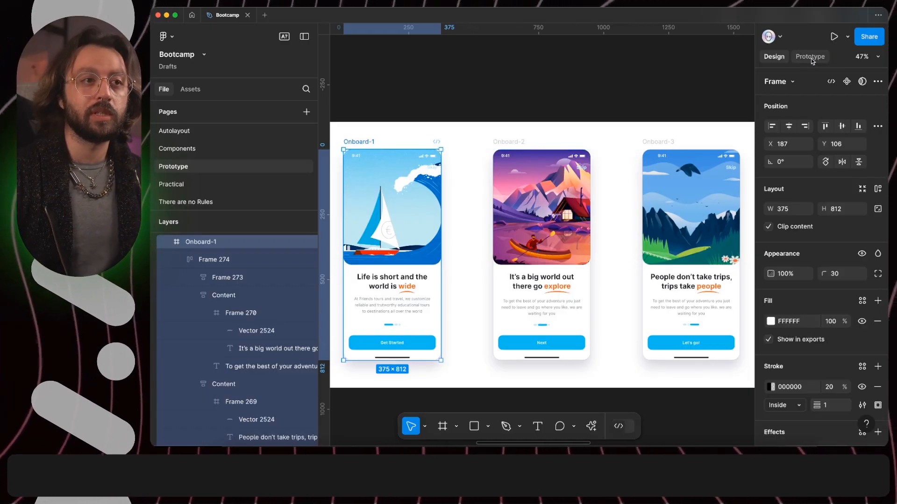
click(810, 58)
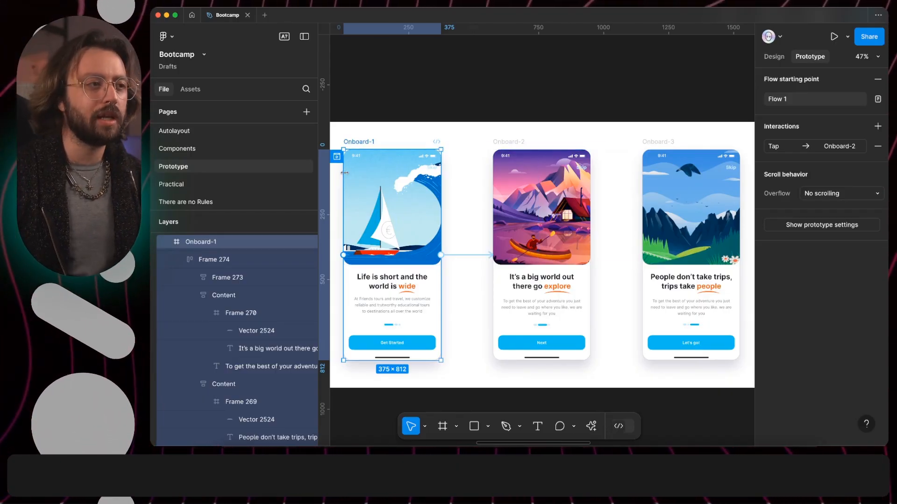
scroll(338, 157, left, 3)
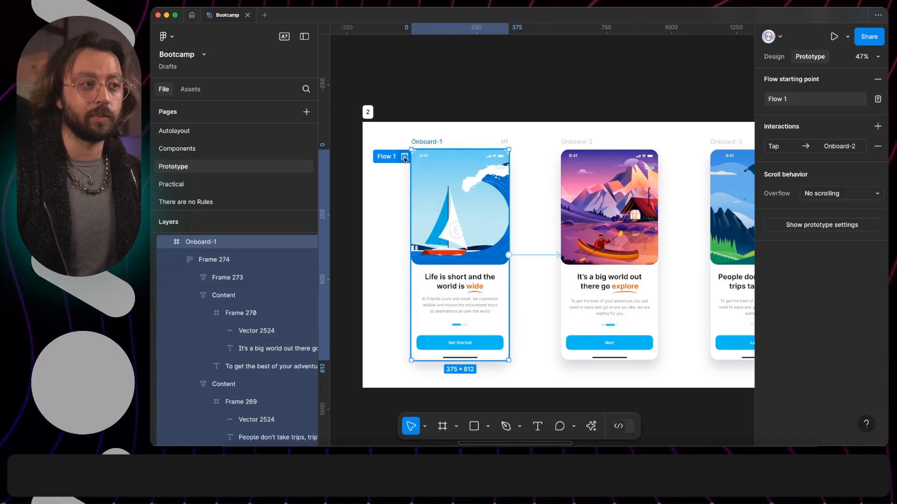
click(405, 158)
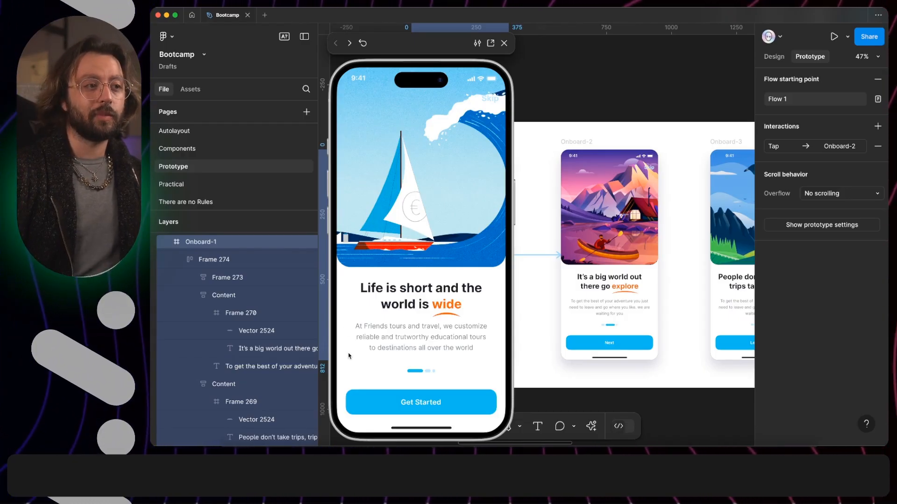
click(431, 403)
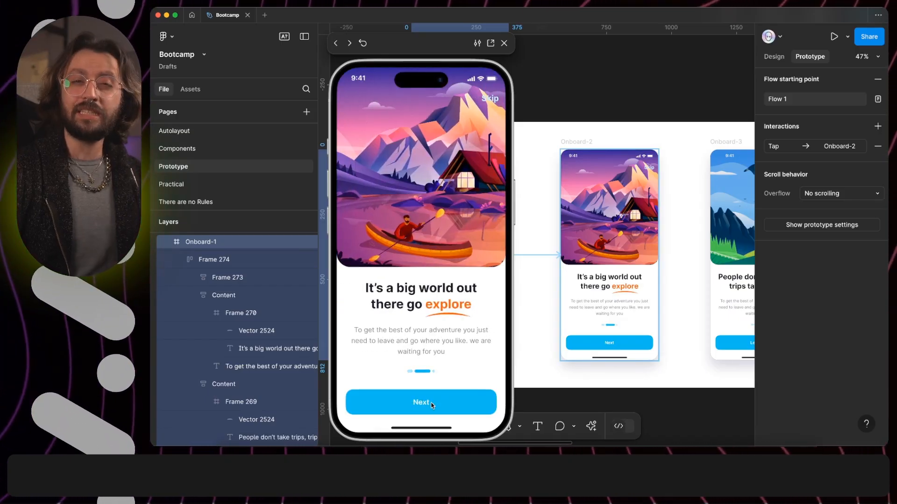
click(431, 403)
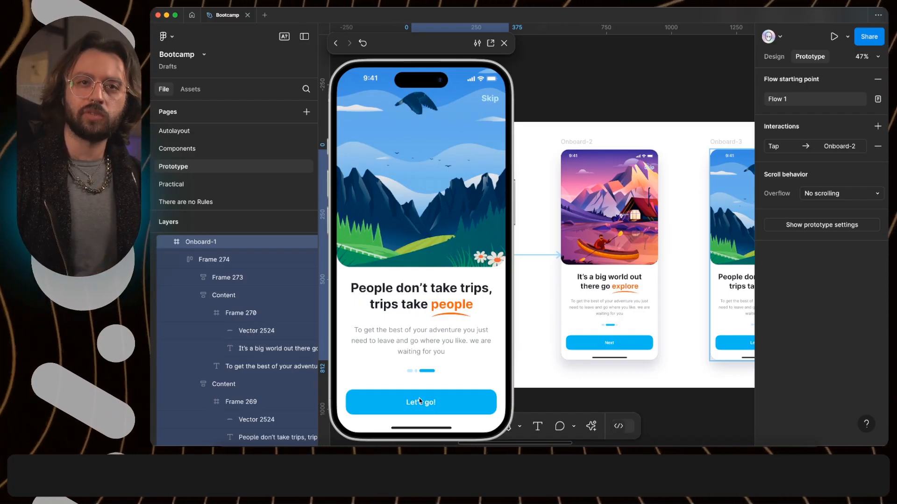
click(419, 400)
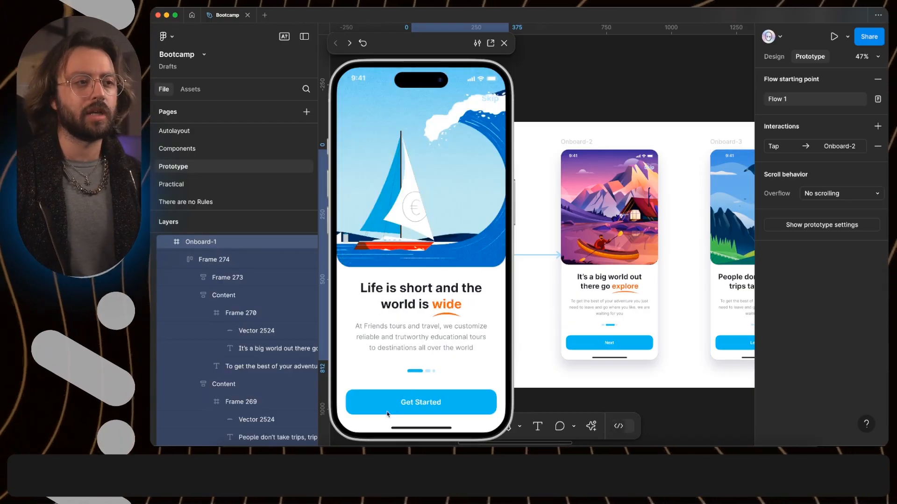
click(449, 405)
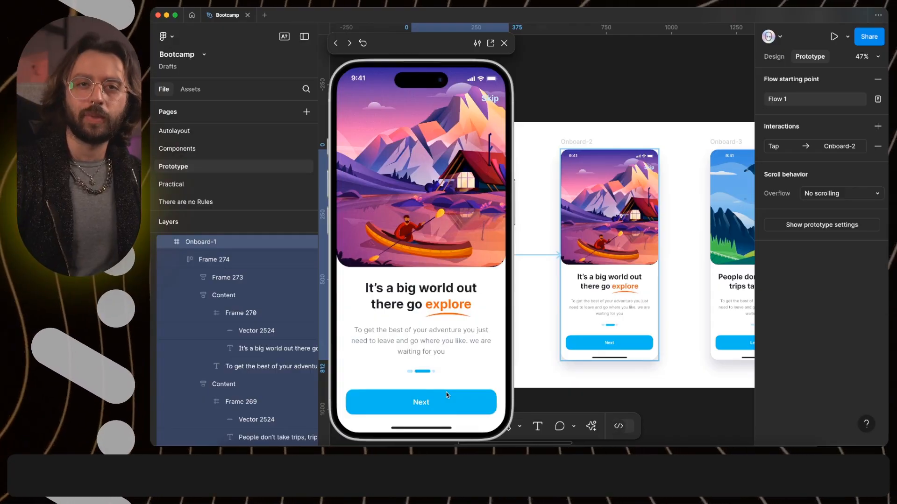
click(446, 395)
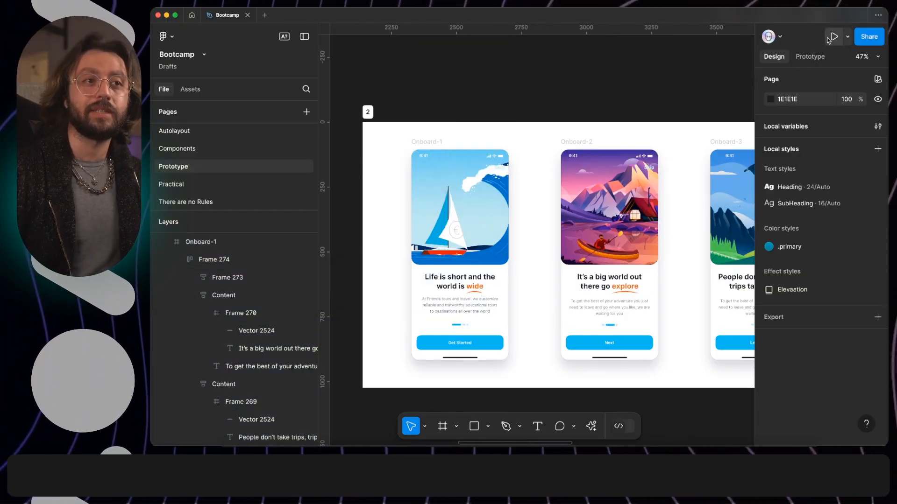
Step: Present the prototype in its own view, scale it to fit the screen, and advance from the first onboarding screen
click(833, 37)
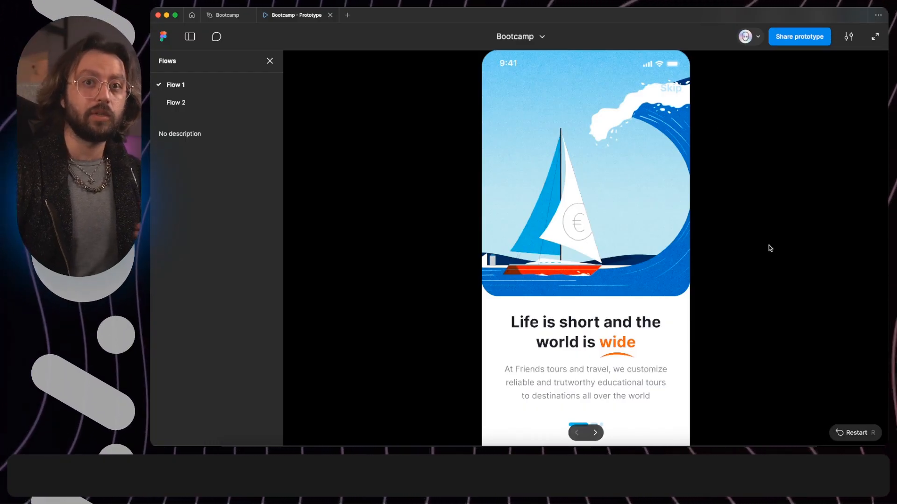
key(z)
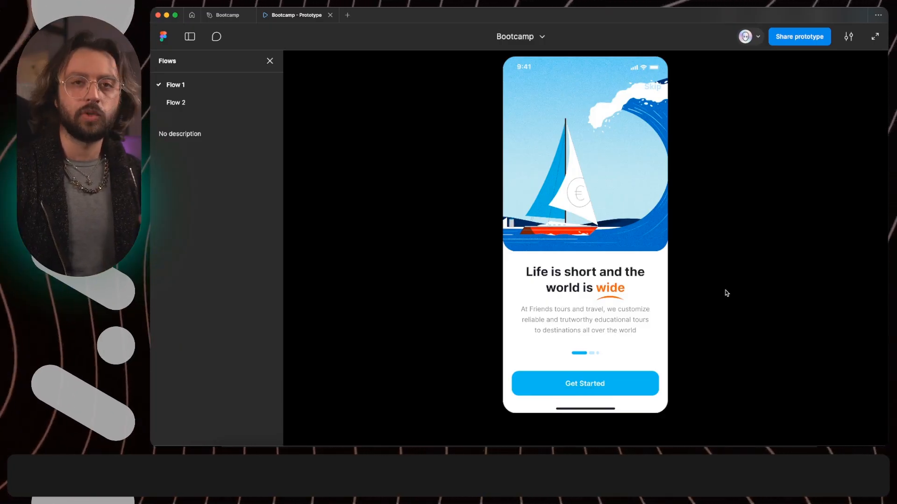
click(613, 390)
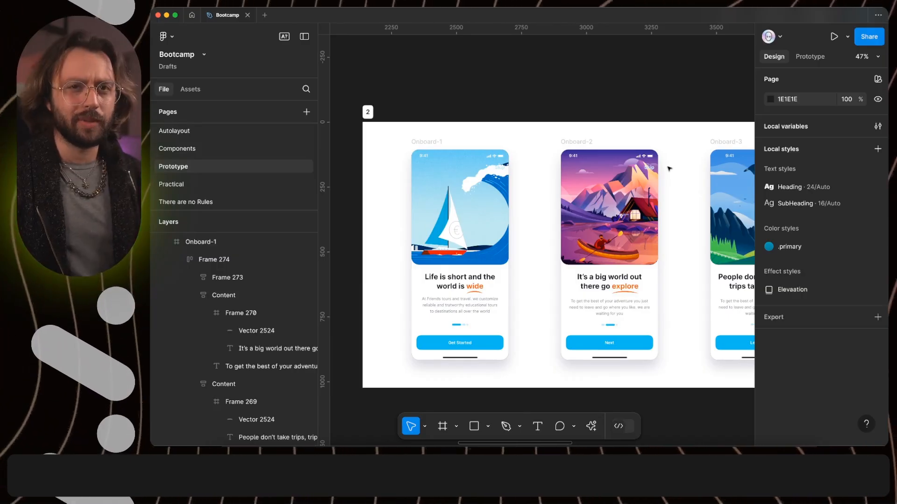
Step: Add a prototype connection from the square in frame 000 to frame 001
scroll(670, 169, right, 7)
scroll(670, 169, right, 6)
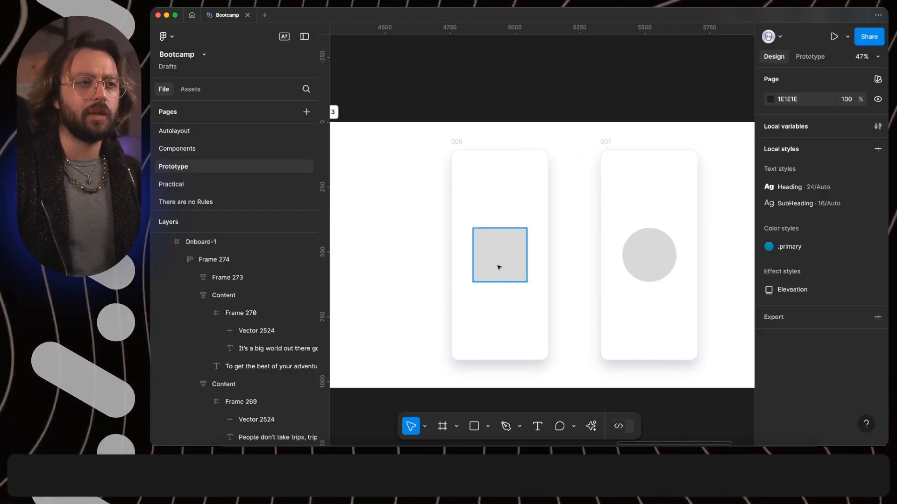
click(499, 268)
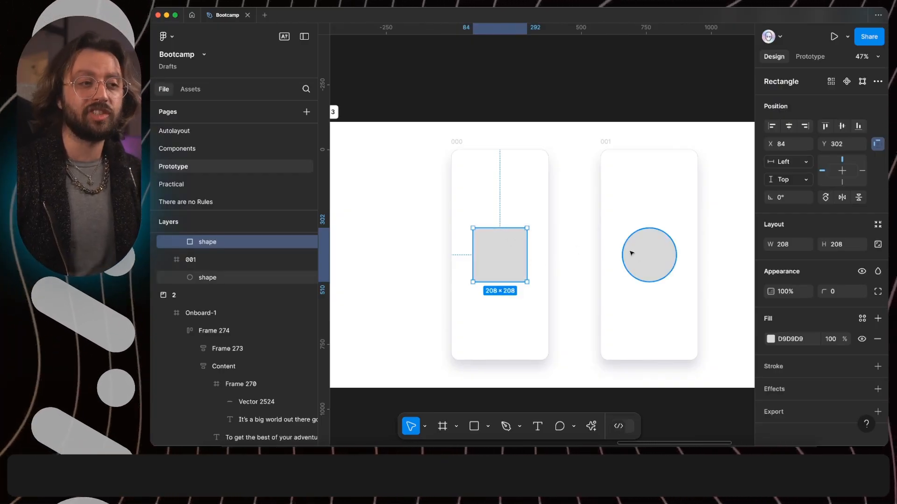
click(811, 57)
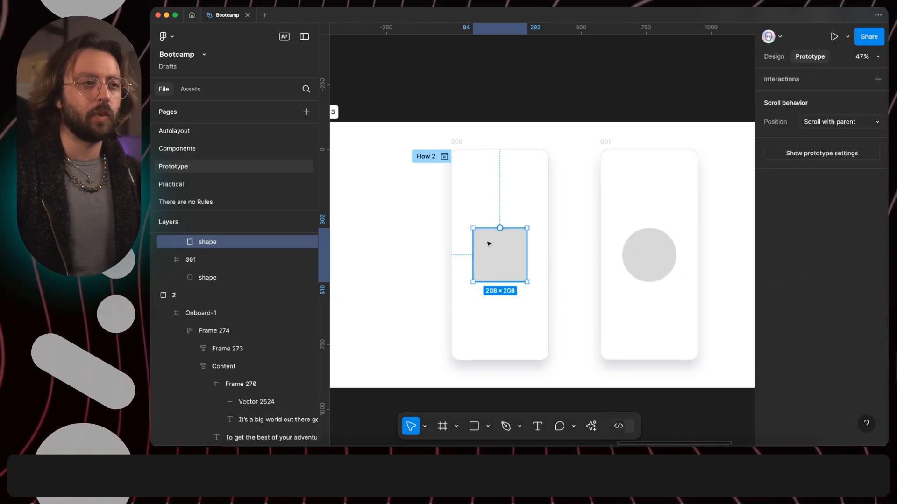
scroll(506, 257, up, 5)
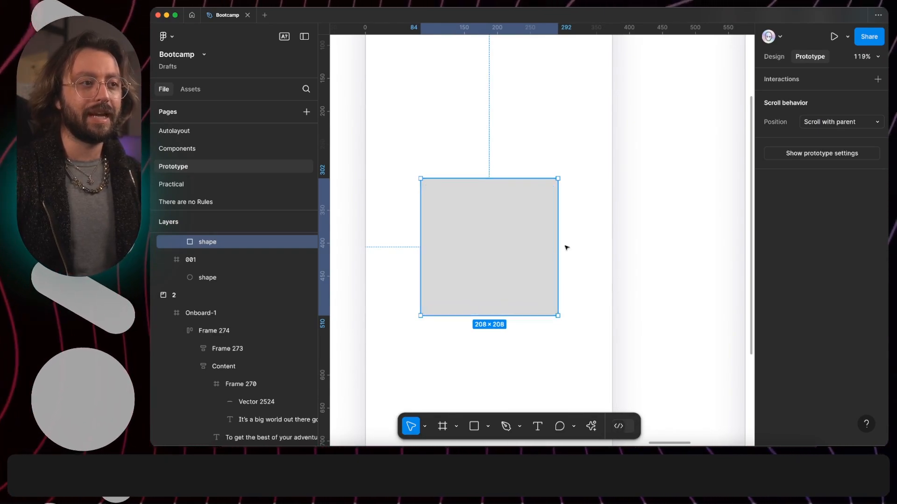
drag(558, 247, 641, 191)
scroll(587, 229, right, 5)
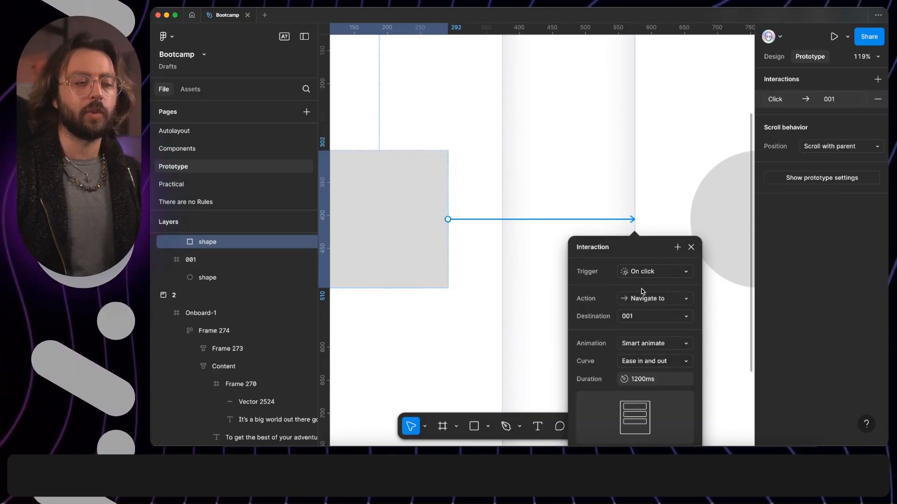
Step: Set the square's interaction to trigger On click with the Smart animate animation
click(684, 273)
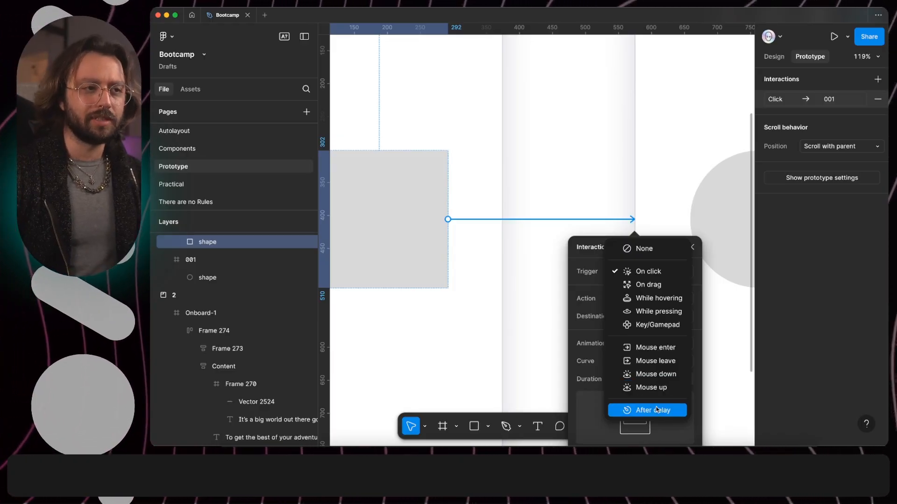
click(654, 271)
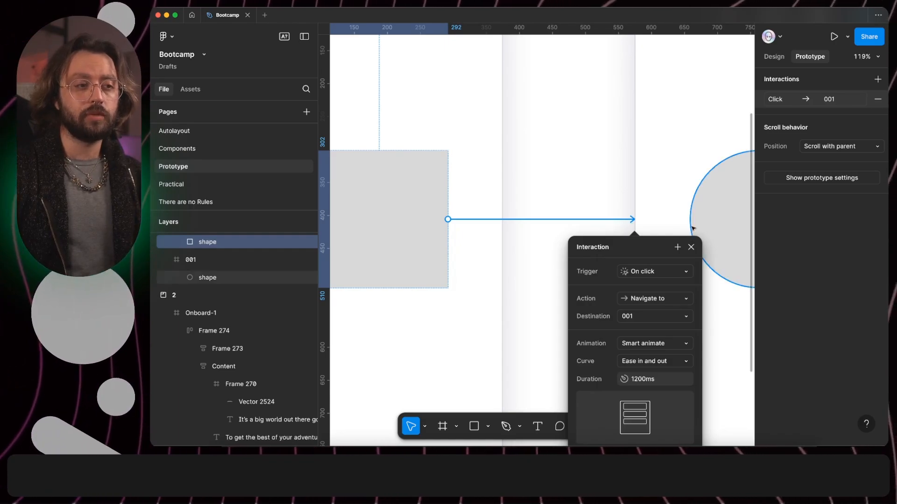
click(661, 344)
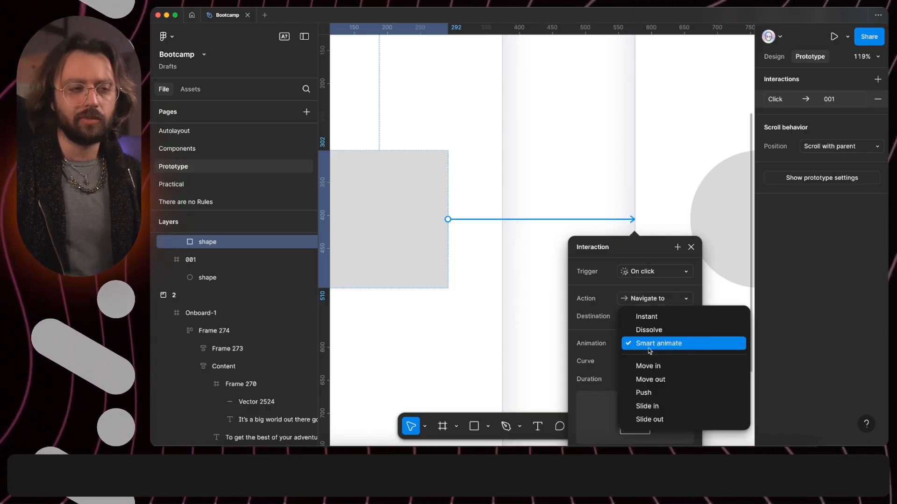
click(650, 346)
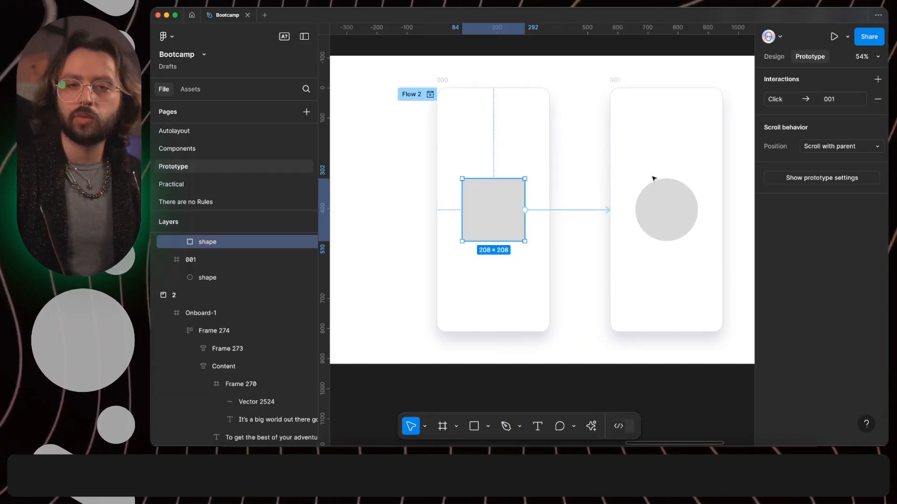
Step: Connect the circle in frame 001 back to frame 000 and edit the duration of its Smart animate interaction
click(662, 212)
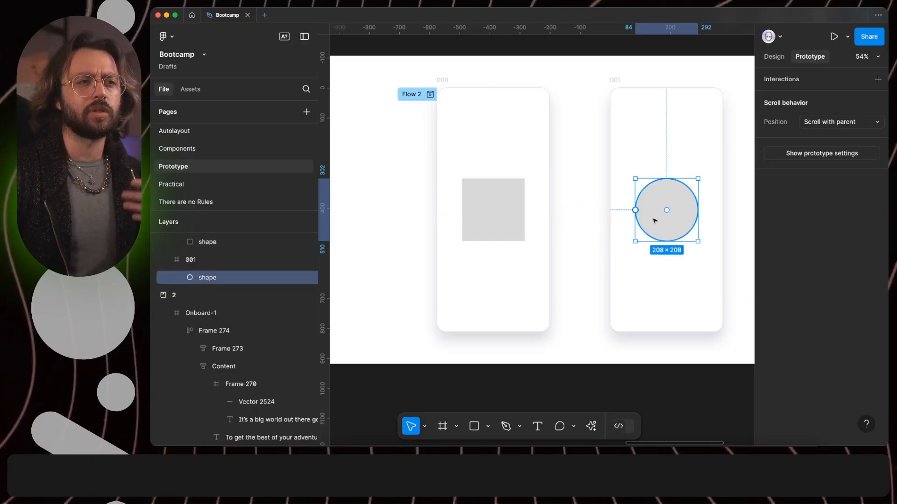
drag(635, 210, 536, 200)
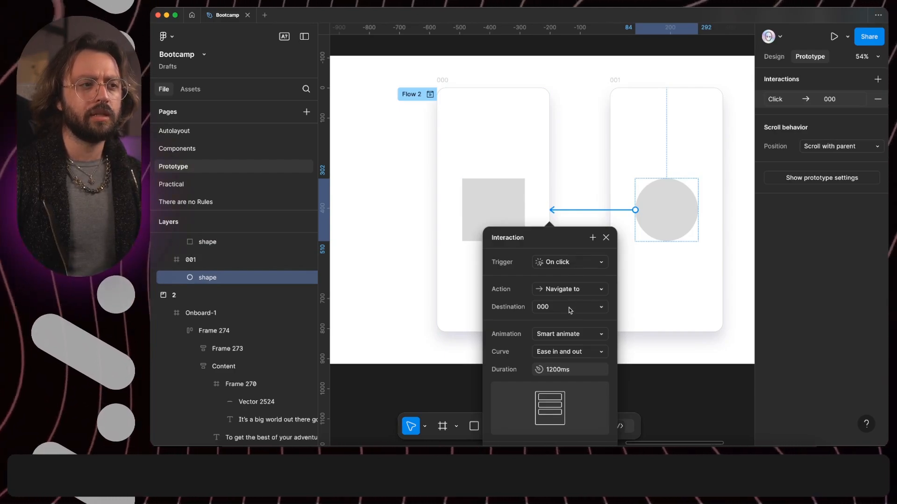
click(549, 370)
text(200)
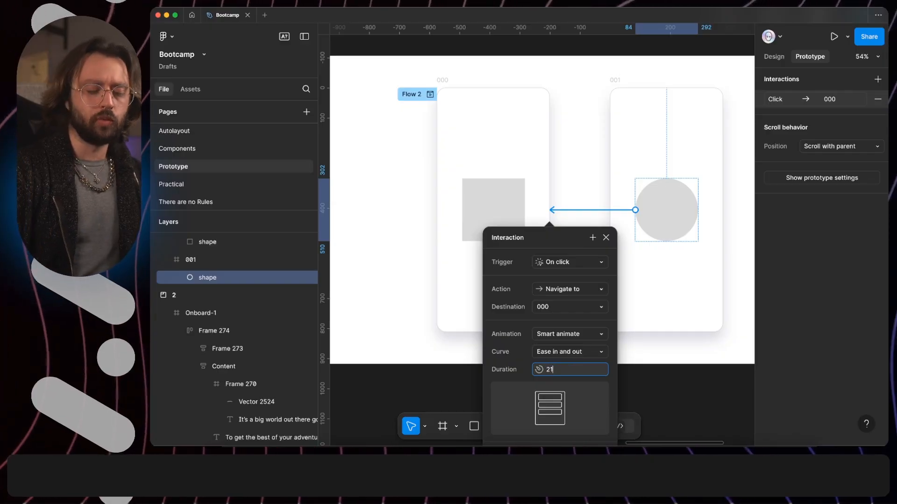
key(Return)
click(606, 238)
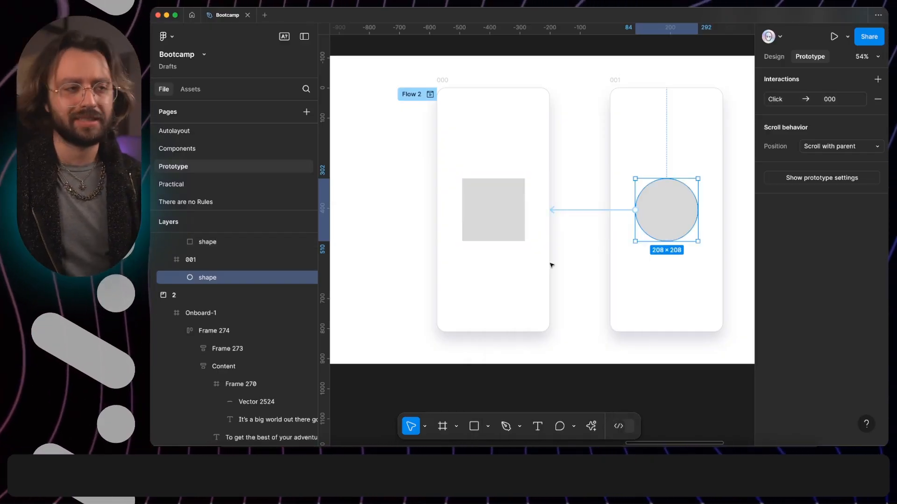
Step: Preview Flow 2 and switch back and forth between the square and circle screens, closing the preview when done
click(429, 95)
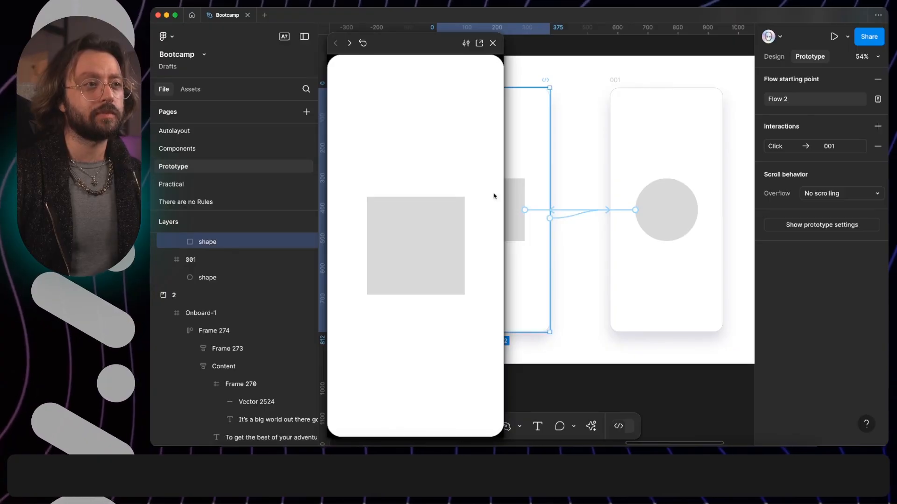
click(428, 245)
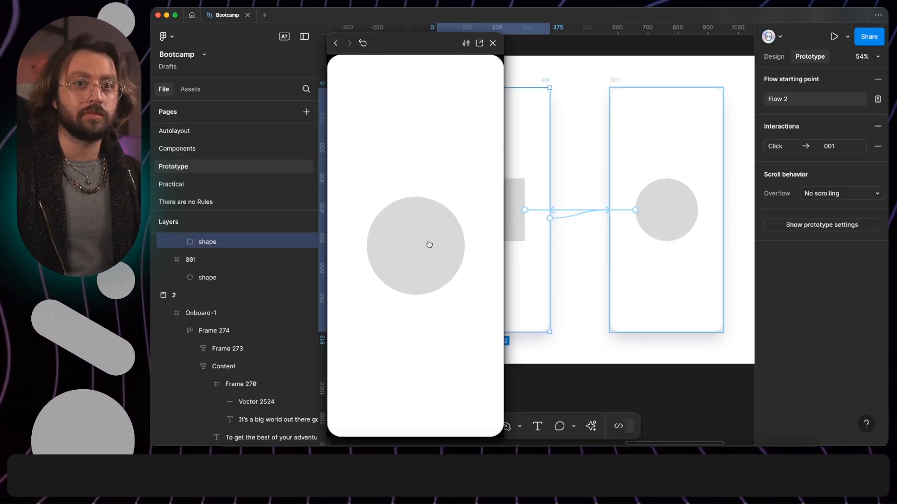
click(429, 244)
click(429, 244)
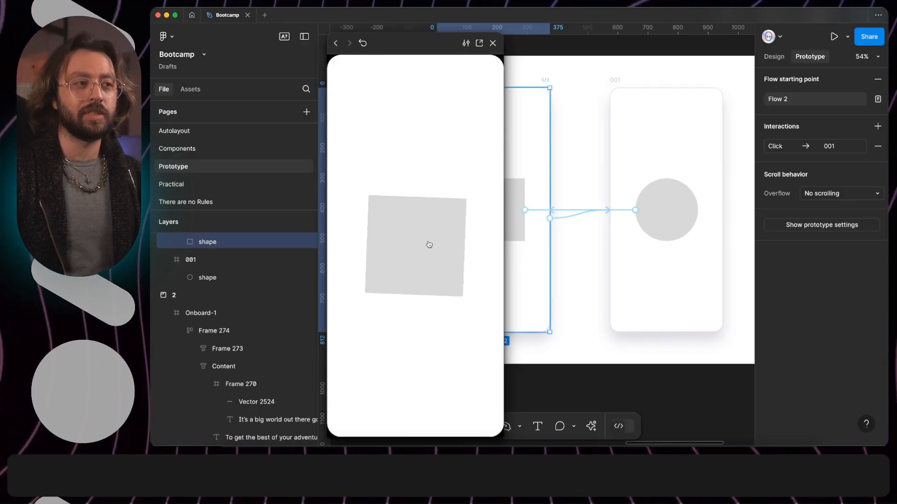
click(494, 43)
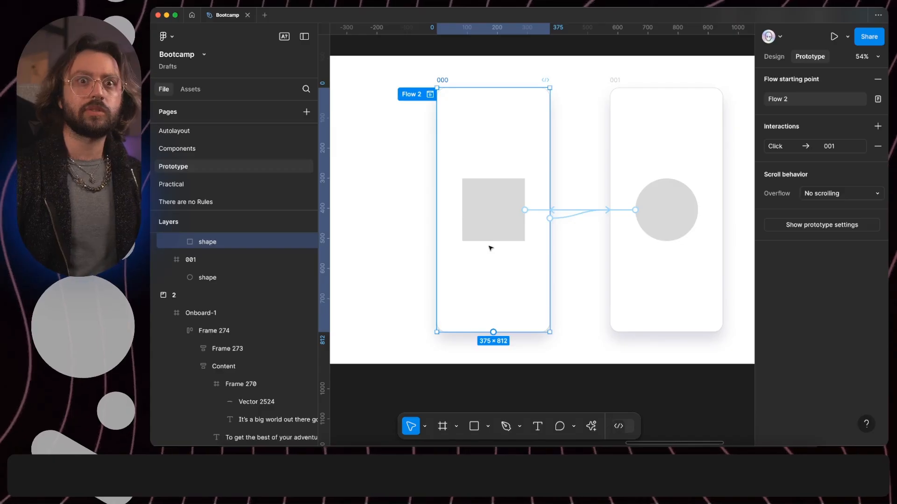
Step: Rename the circle layer in frame 001 as "shape 1" so it differs from the square's layer name
click(497, 195)
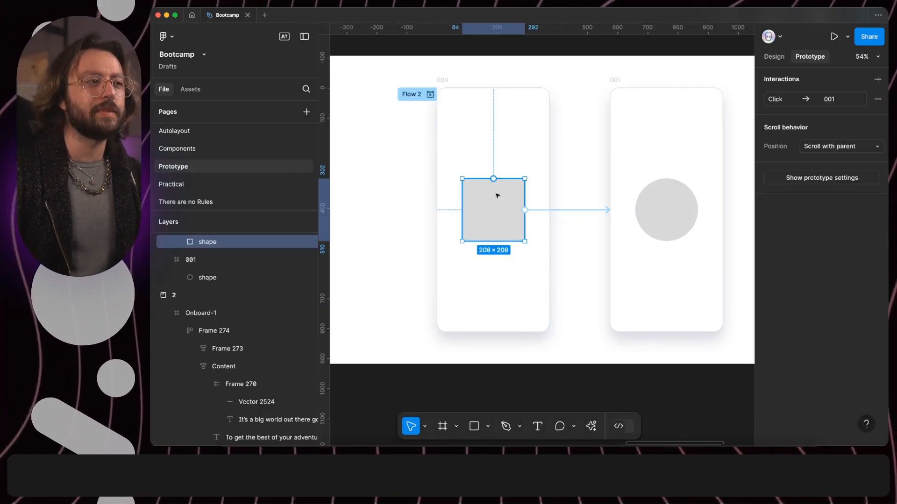
click(682, 229)
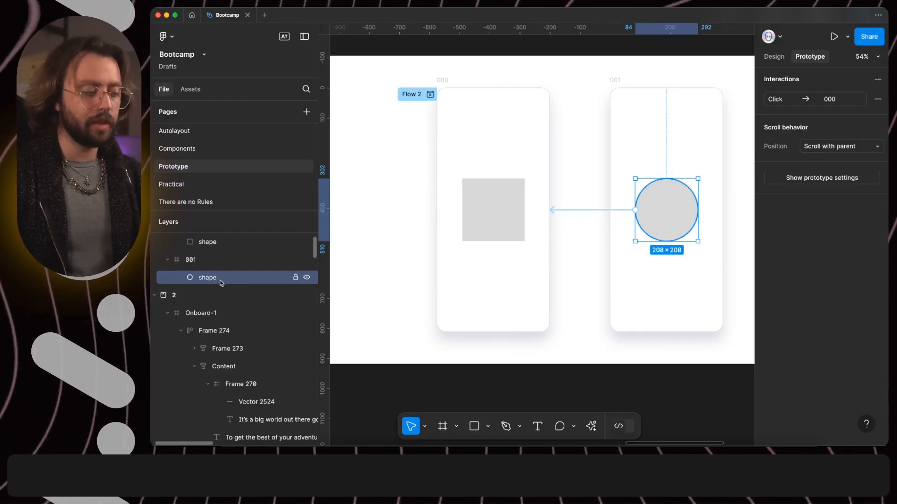
key(super+r)
key(Right)
text(1)
key(Return)
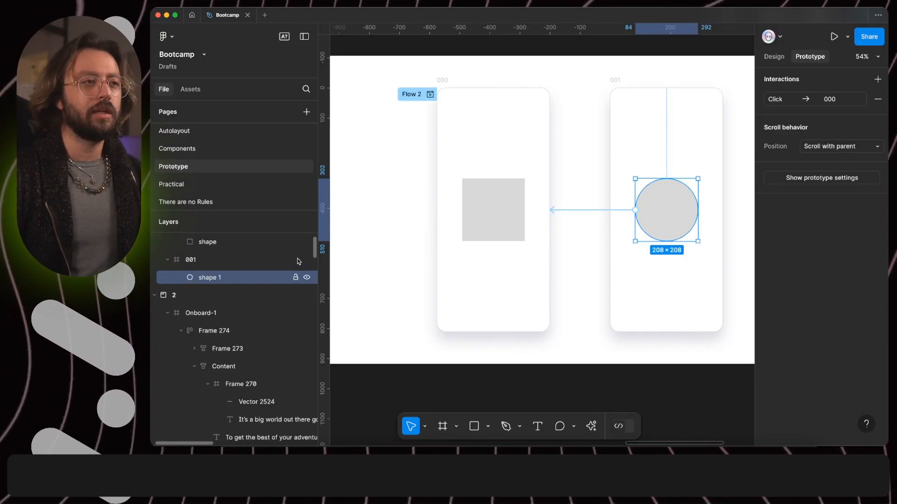
Step: Preview Flow 2 again and trigger the square's transition to test it with the differing layer names
click(430, 93)
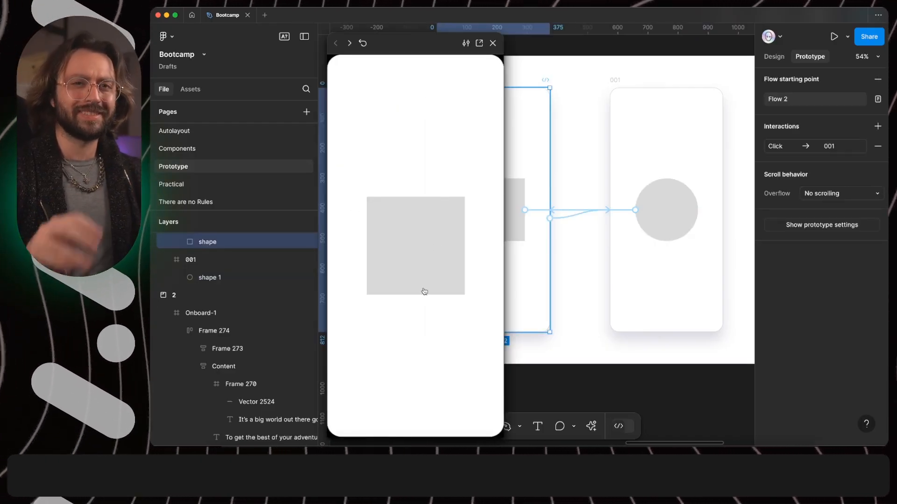
click(424, 291)
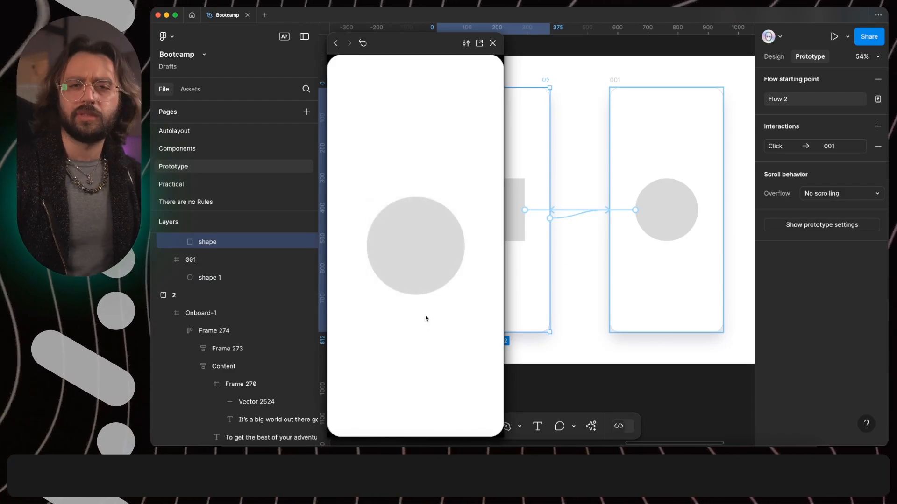
Step: Return to the square screen, close the preview, and undo the renaming of the circle layer in frame 001
click(425, 248)
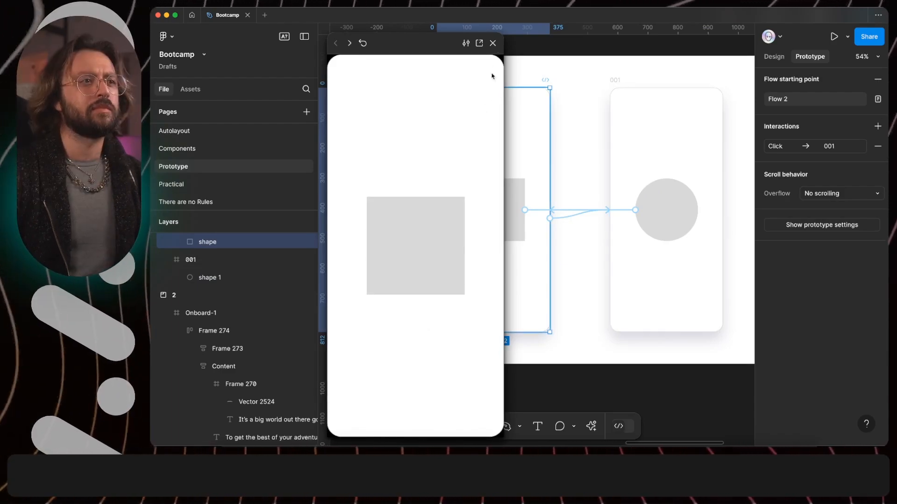
click(494, 43)
click(592, 260)
key(super+z)
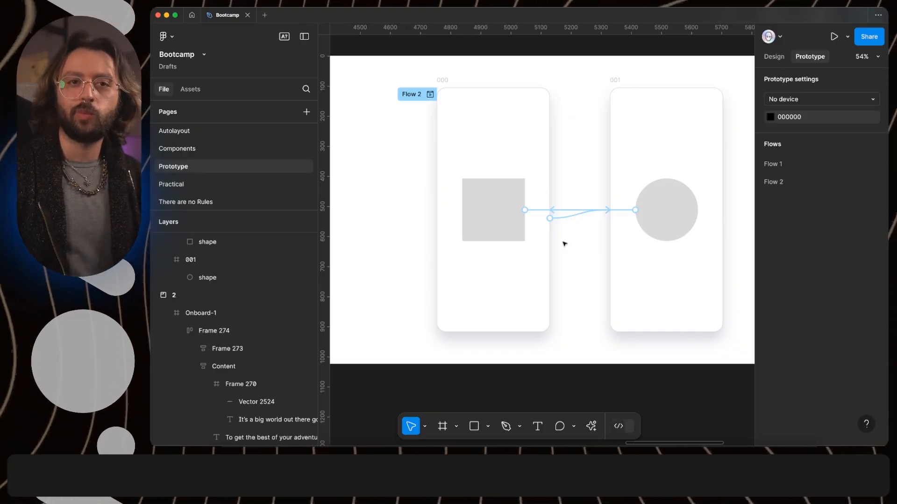
Step: Review the Smart animate interaction settings on the connection from the square to frame 001
click(541, 211)
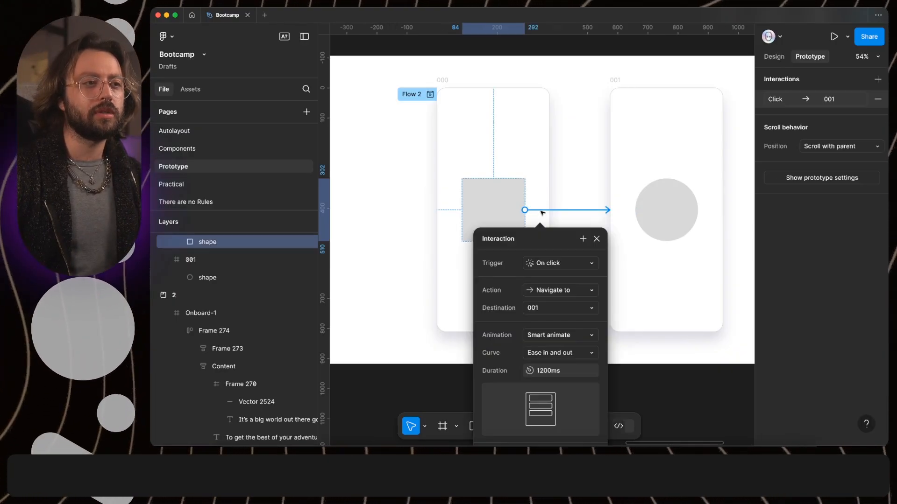
drag(538, 247, 579, 130)
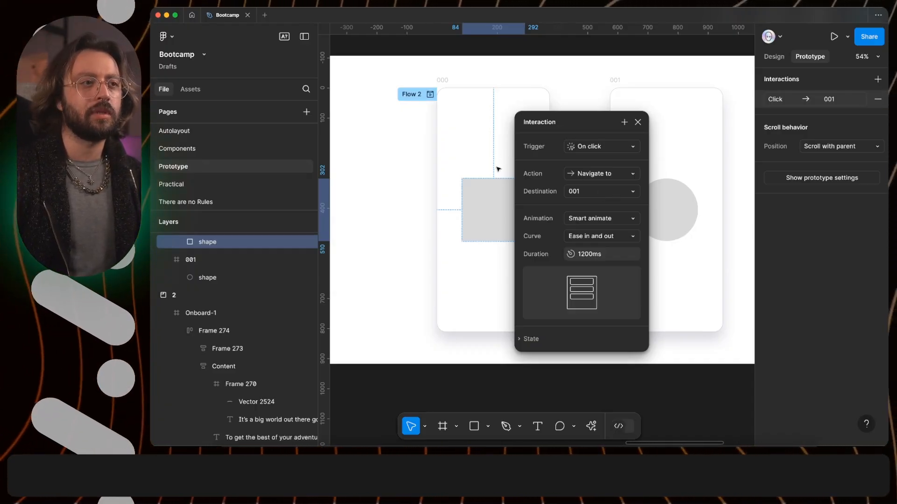
key(Escape)
Step: Draw a rectangle about 351 × 465 below the two phone screens and wrap it in a frame
scroll(552, 215, down, 3)
scroll(552, 215, down, 1)
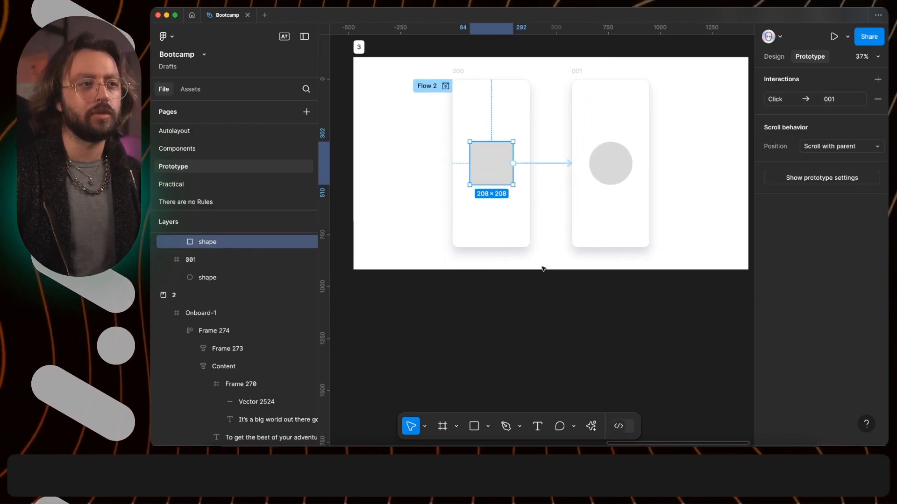
click(610, 171)
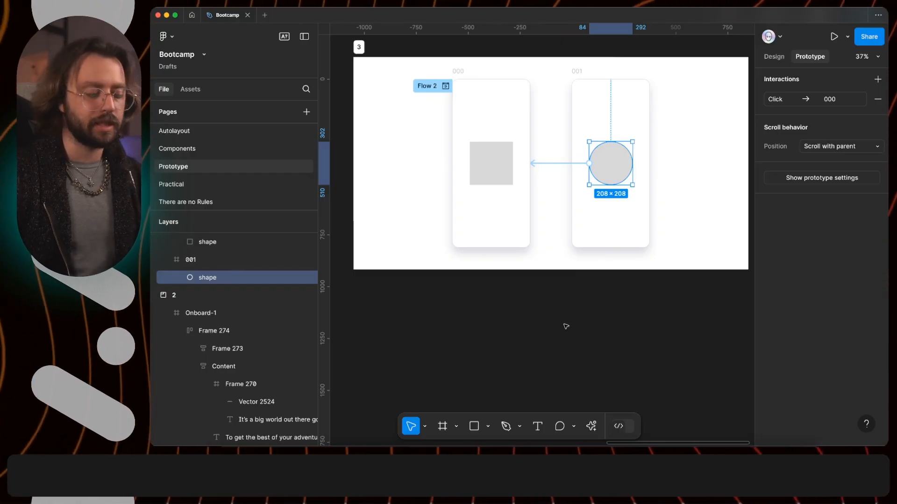
key(r)
mouse_move(552, 299)
mouse_down()
mouse_move(680, 355)
mouse_move(647, 390)
mouse_move(624, 396)
mouse_up()
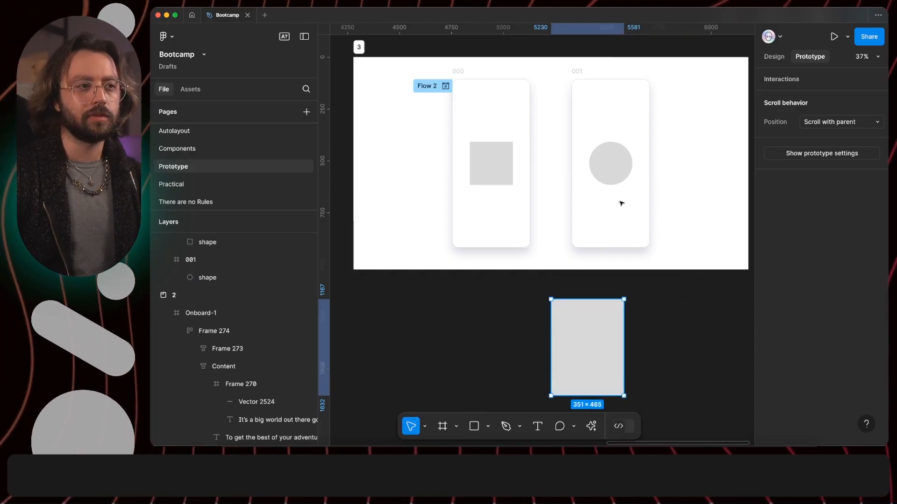
key(alt+super+g)
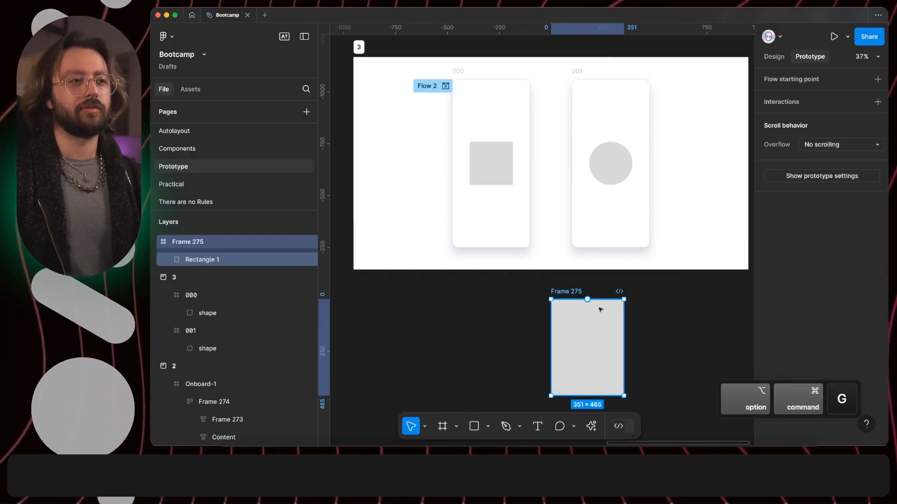
Step: Rename the frame around the new rectangle as "Overlay"
key(super+r)
text(Overlay)
key(Return)
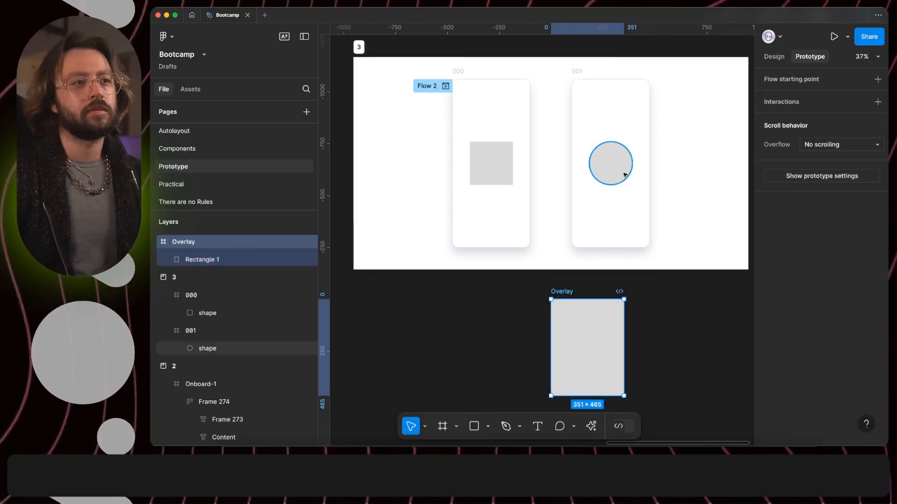
Step: Redirect the circle's connection in frame 001 to the Overlay frame and set its action to Open overlay
click(625, 174)
drag(568, 165, 566, 305)
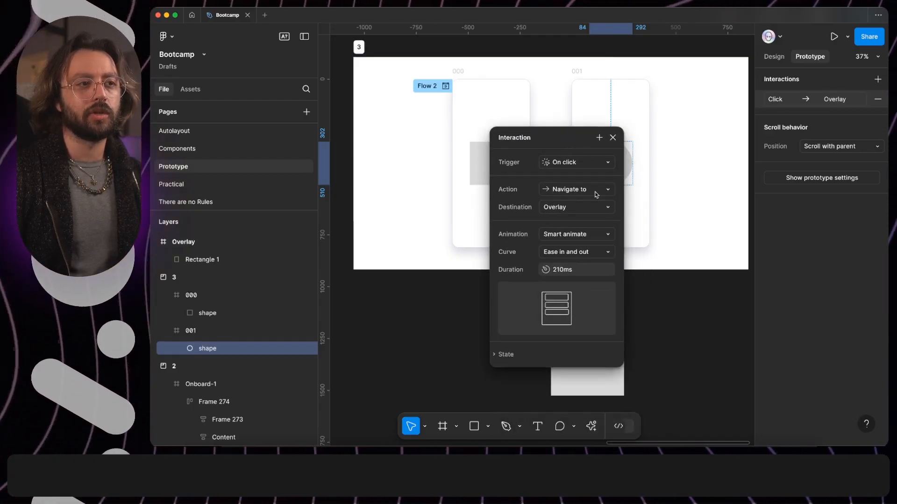
click(597, 190)
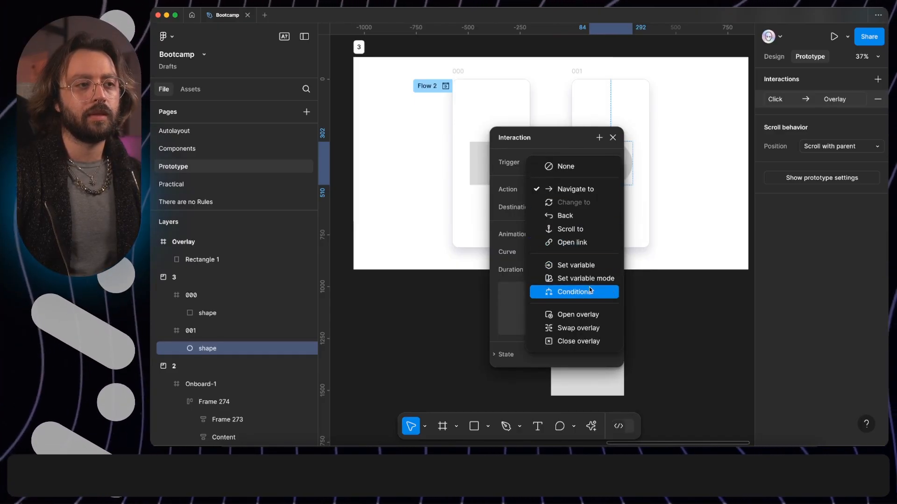
click(587, 319)
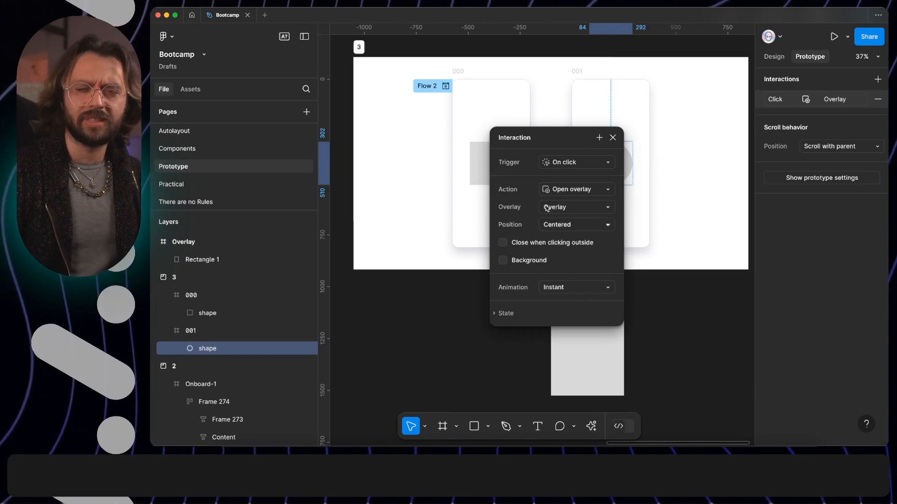
Step: Choose Centered as the overlay's position and enable its background
click(594, 227)
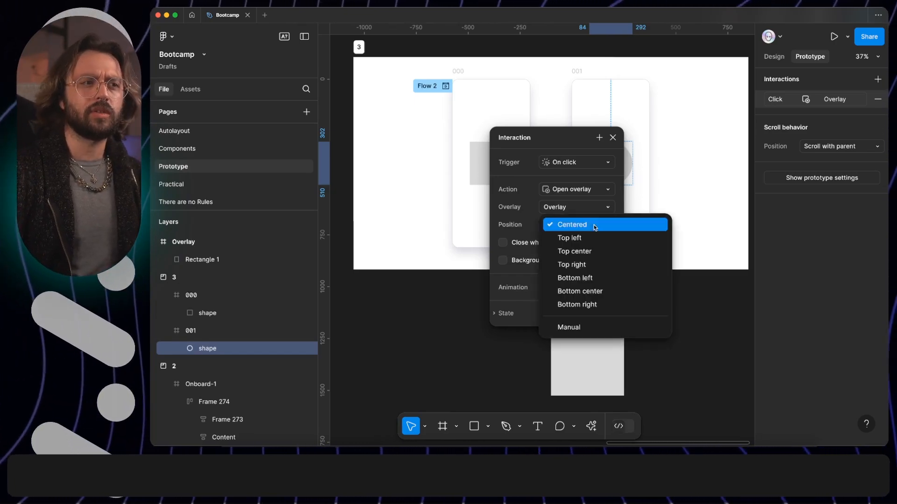
click(594, 228)
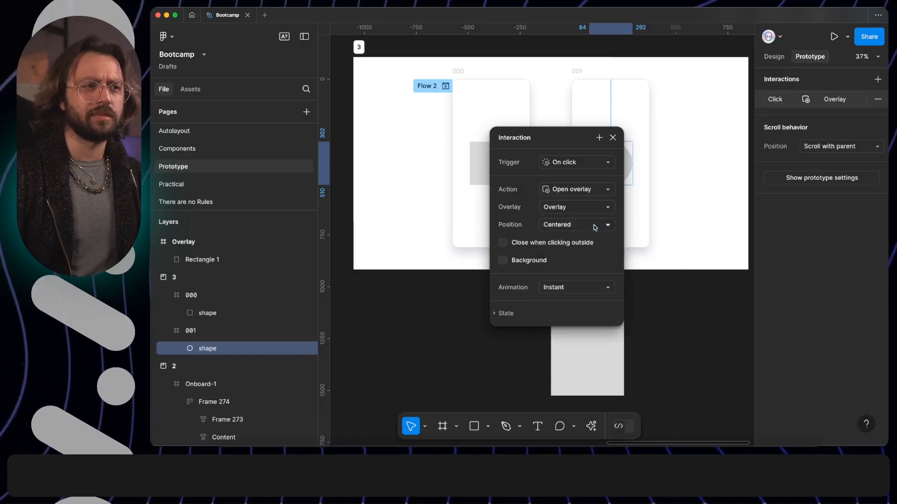
click(503, 263)
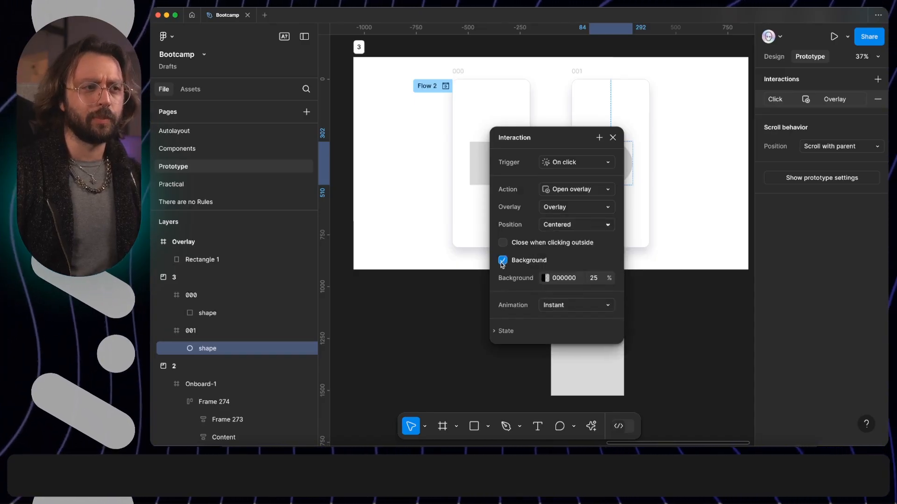
Step: Set the overlay's animation to Move in with an upward direction and enable "Close when clicking outside"
click(556, 308)
click(558, 351)
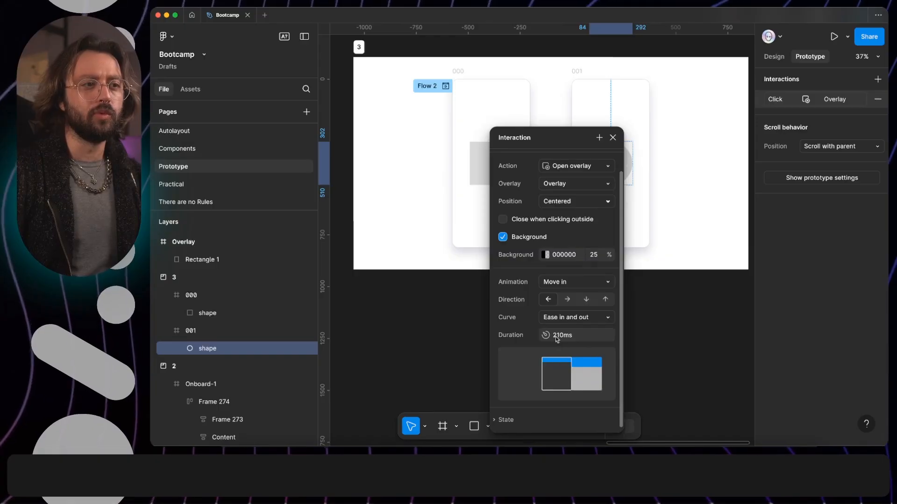
click(604, 300)
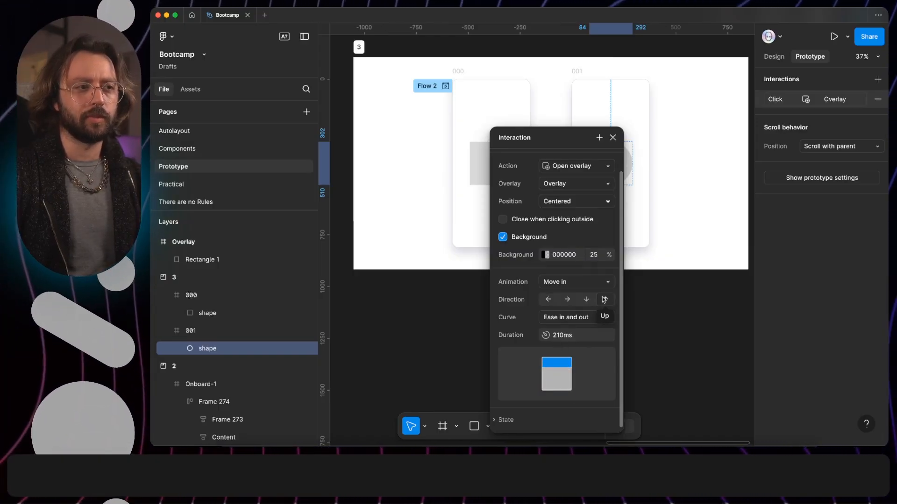
click(503, 221)
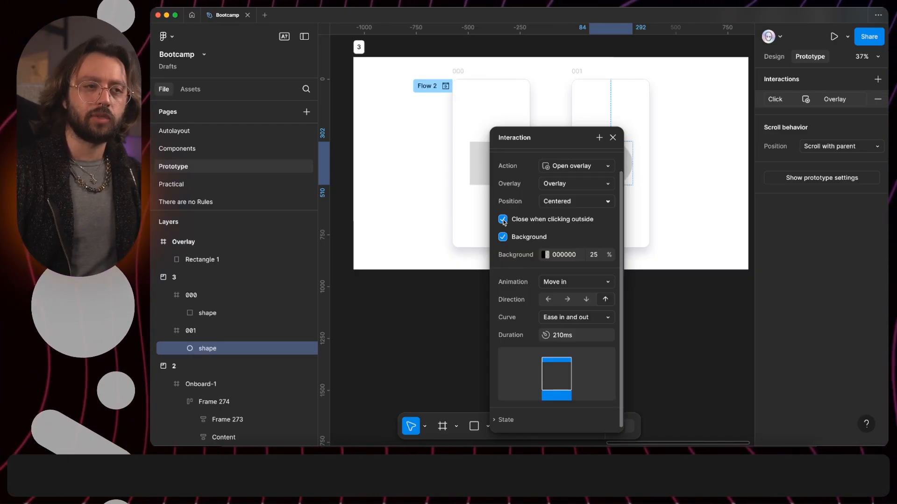
click(613, 138)
Step: Connect the Overlay frame back to frame 000
click(597, 354)
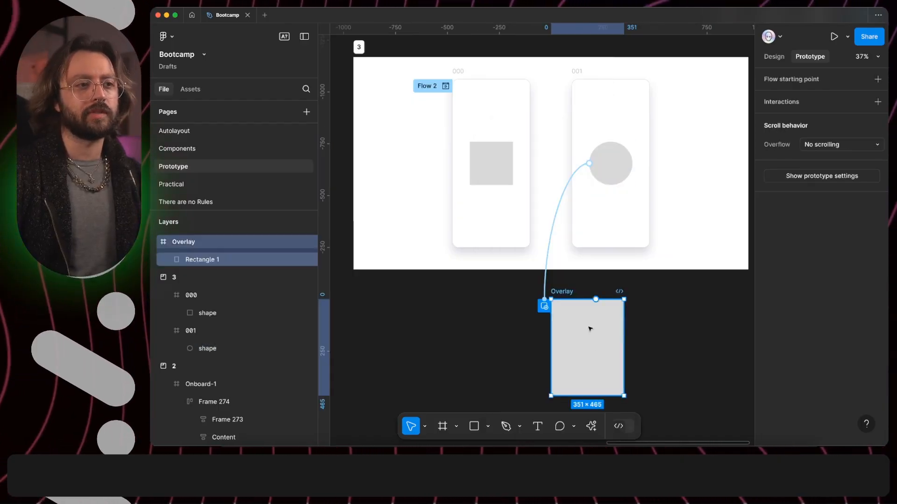
drag(624, 348, 488, 167)
Step: Preview Flow 2, test dismissing the overlay from outside and returning from it to the square screen, and close the preview
click(444, 87)
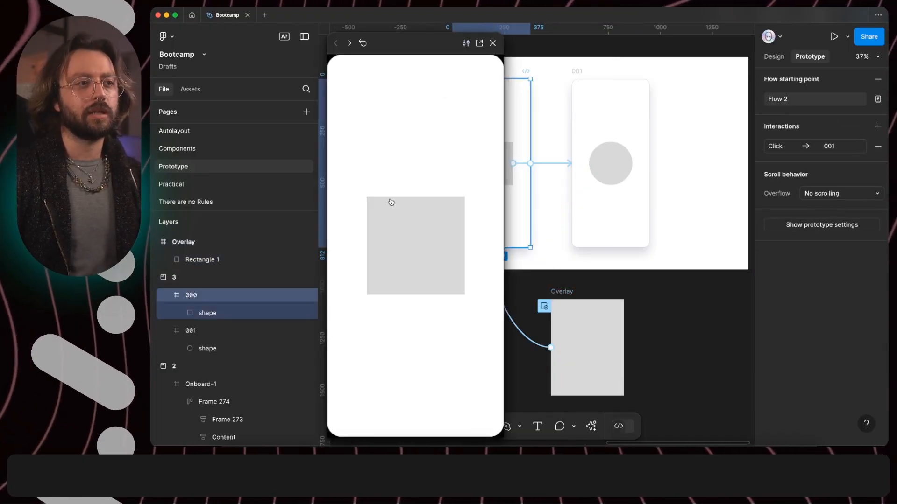
click(417, 260)
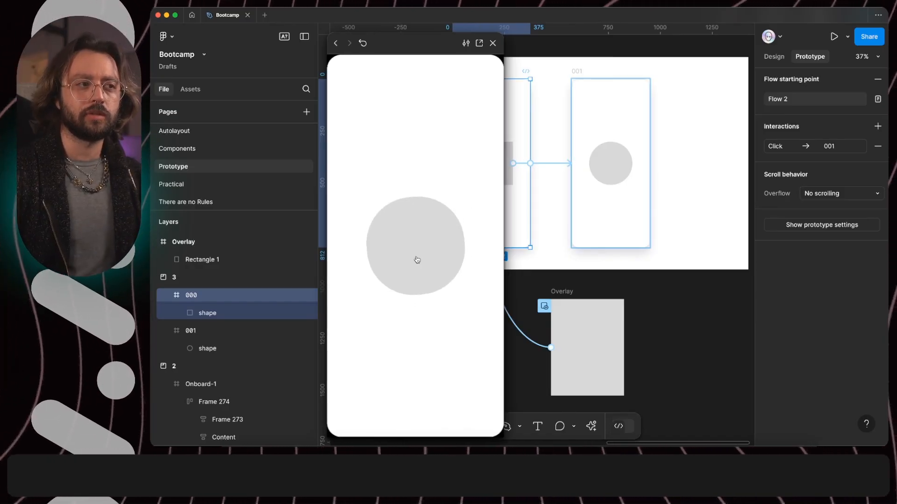
click(417, 260)
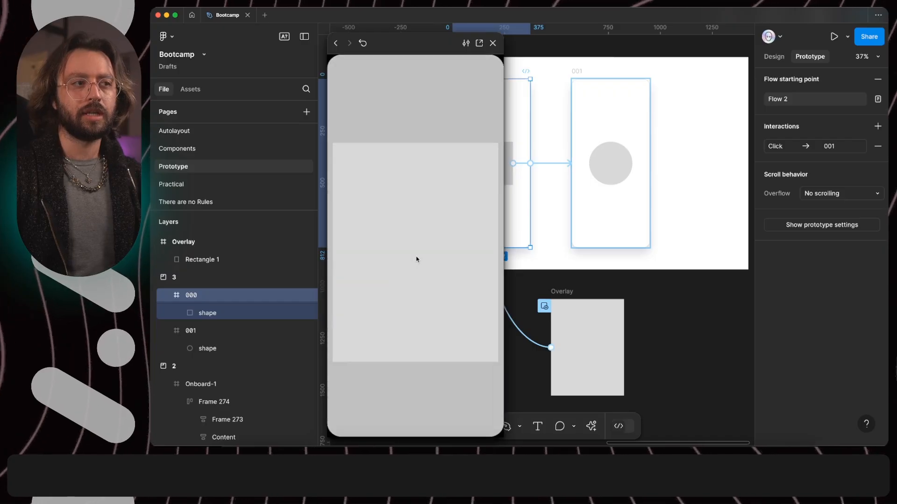
click(417, 107)
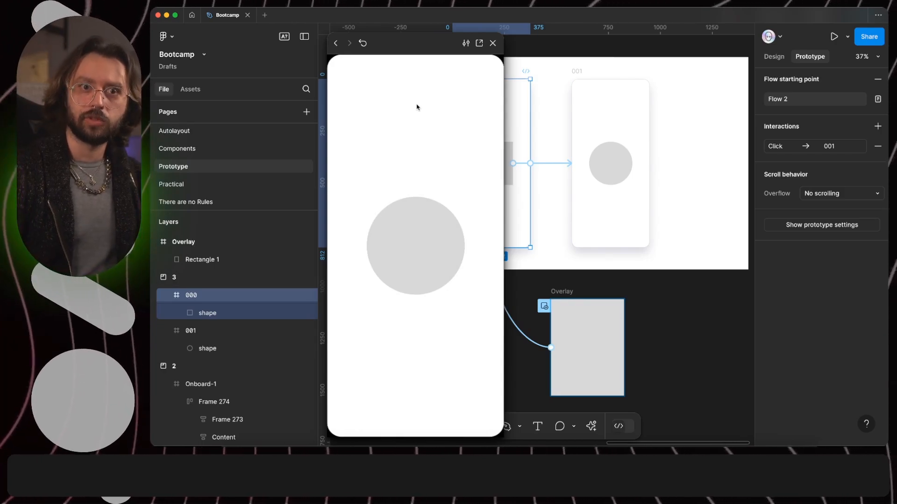
click(417, 211)
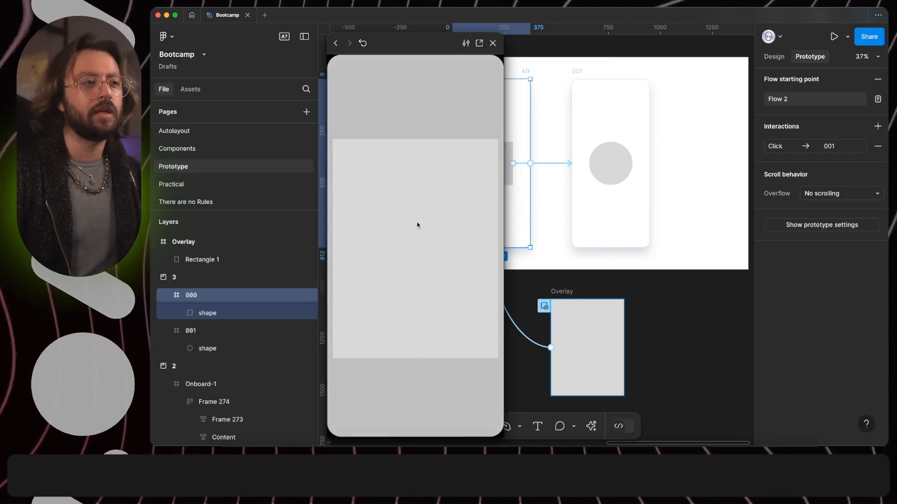
click(433, 253)
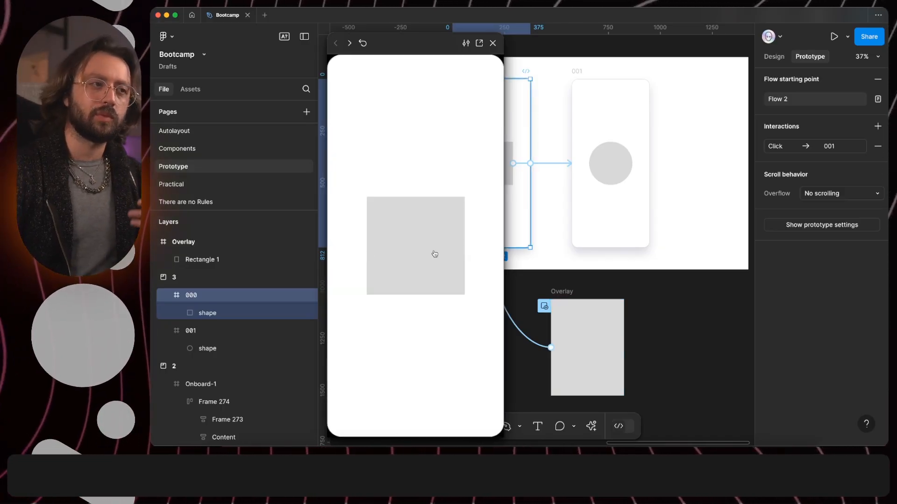
key(Escape)
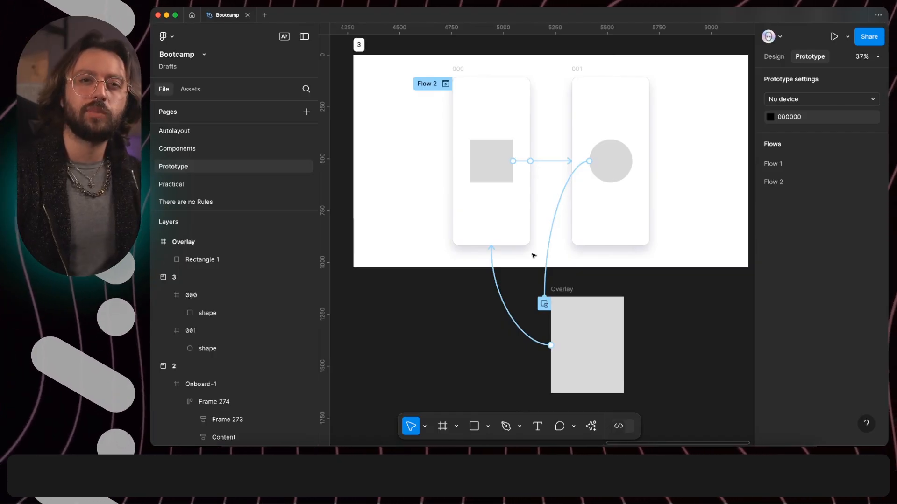
Step: Set the animation of the connection from the Overlay frame to frame 000 to Dissolve
click(508, 301)
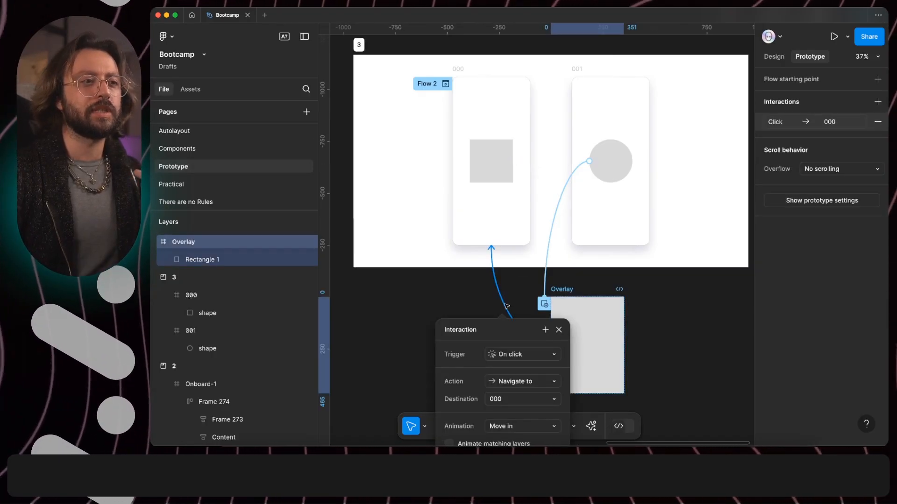
drag(509, 323, 561, 104)
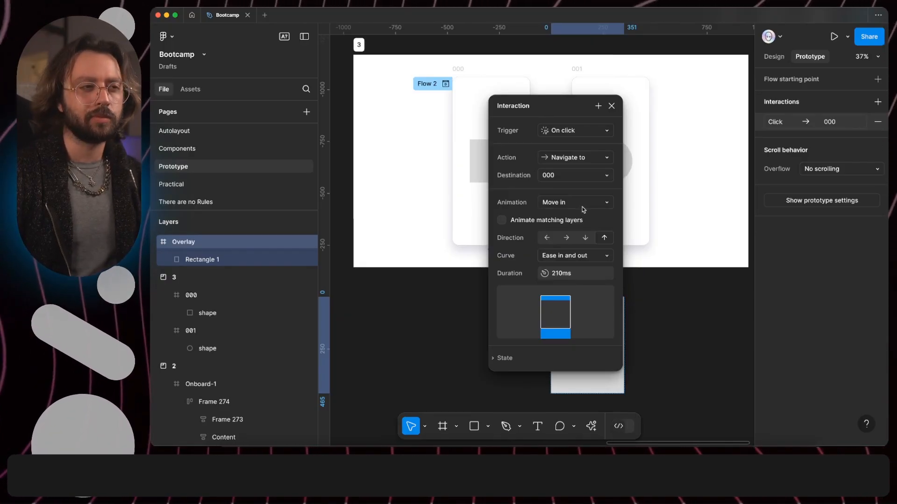
click(610, 205)
click(597, 166)
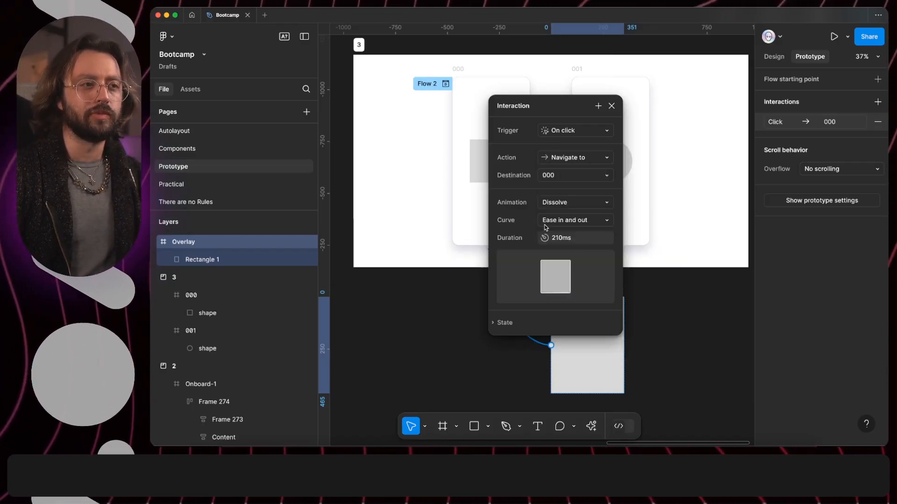
Step: Preview Flow 2 again, cycling through the circle, overlay and square screens to test the Dissolve transition, and close the preview
click(446, 84)
click(421, 247)
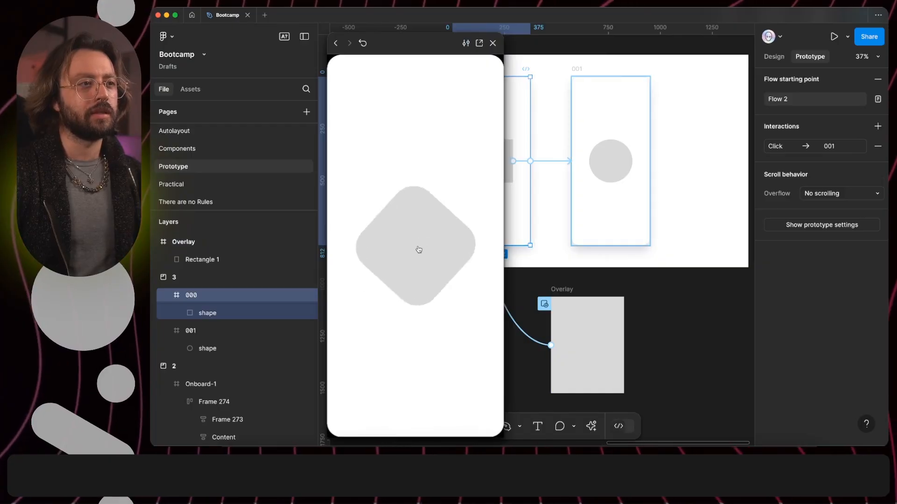
click(420, 246)
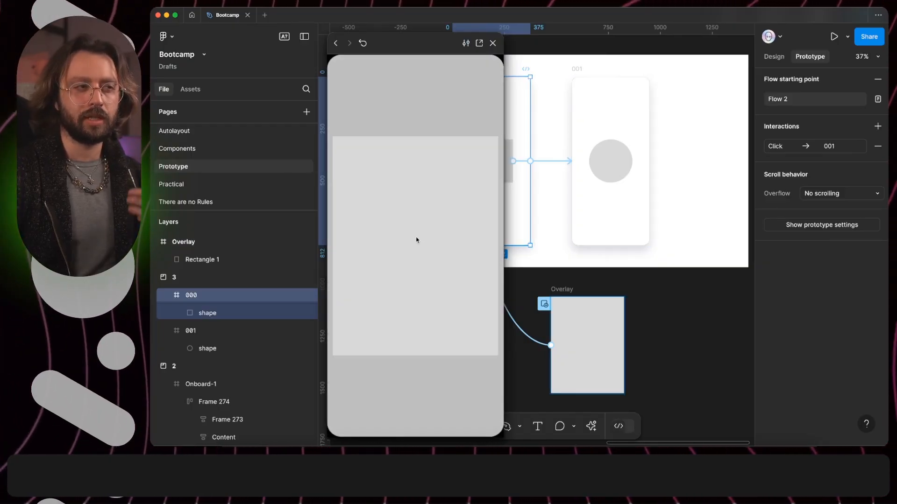
click(417, 239)
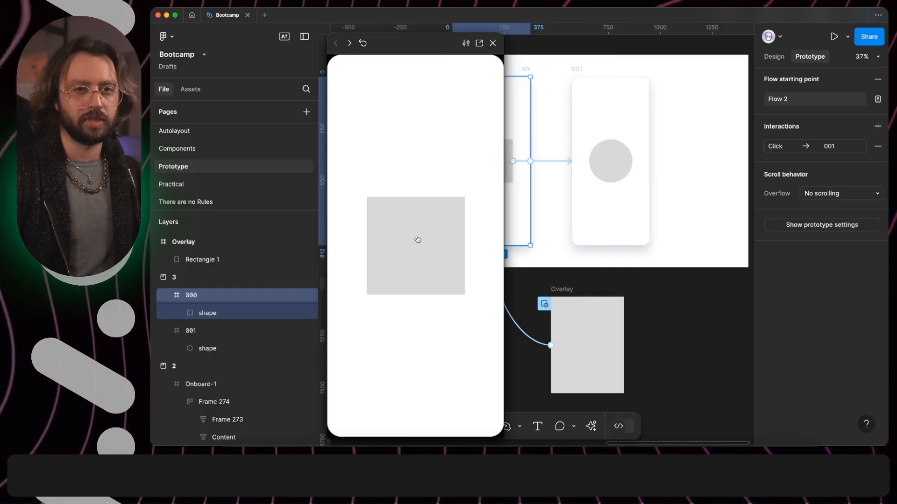
click(409, 238)
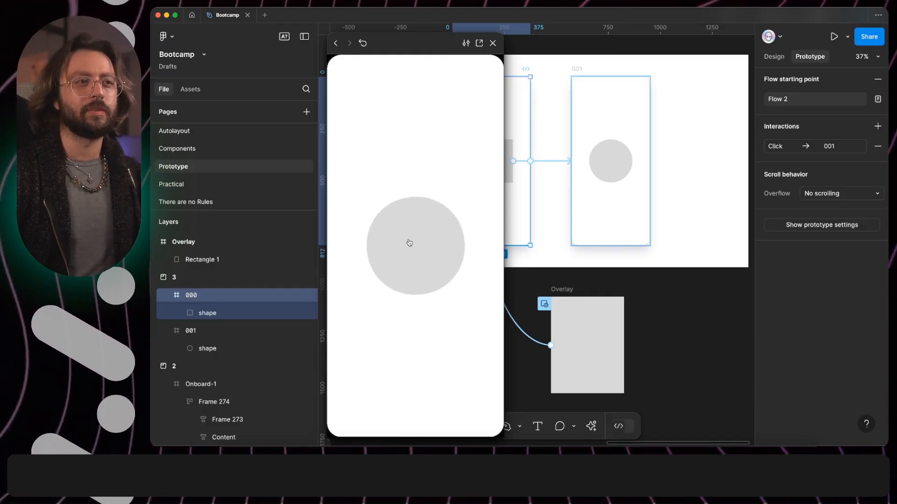
click(408, 240)
click(409, 241)
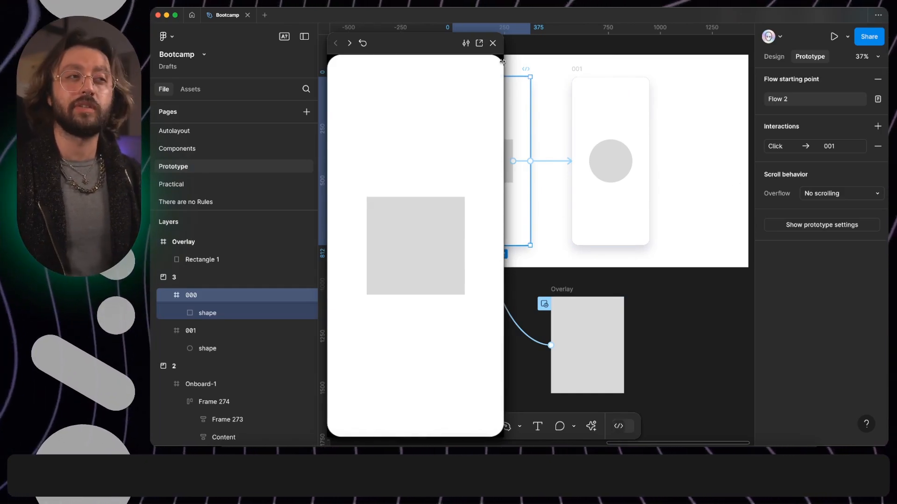
click(496, 43)
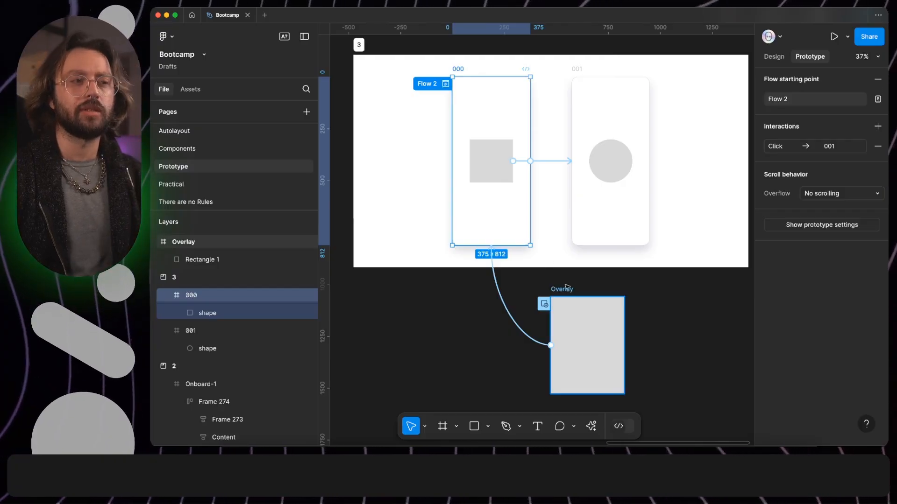
Step: Show the design properties of frame 000
click(767, 57)
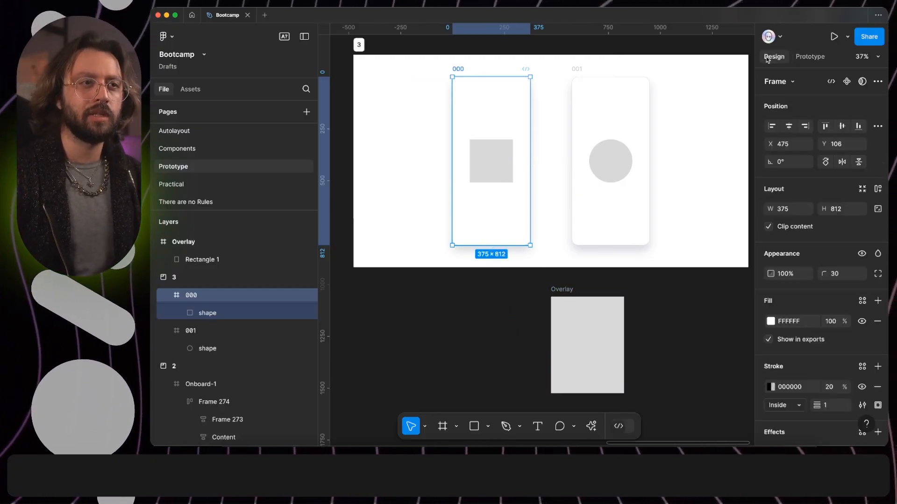